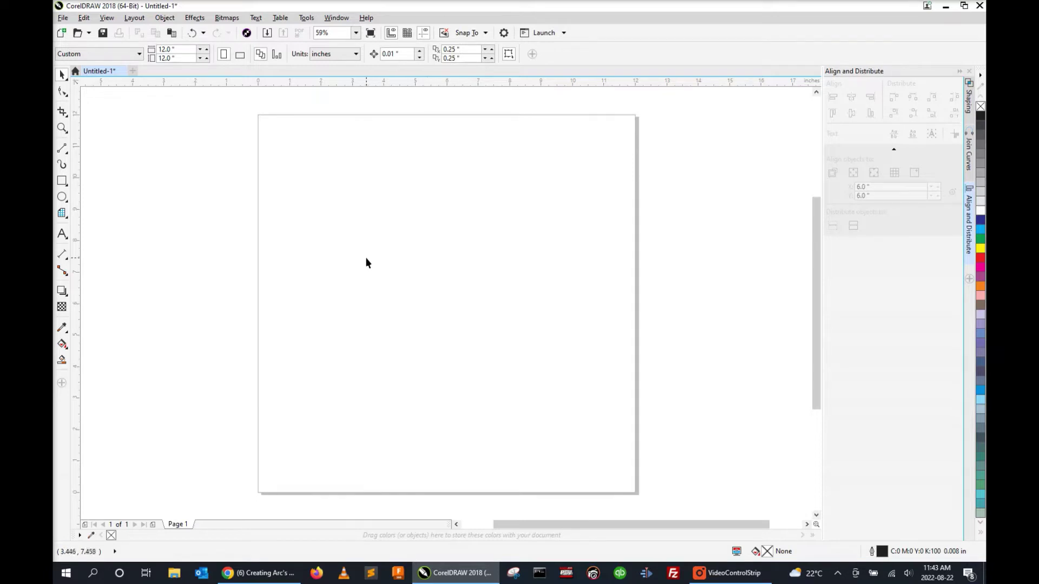
- Draw a vertical two-point line and set its height to 8 inches
click(62, 147)
mouse_move(335, 195)
mouse_down()
mouse_move(345, 404)
mouse_move(335, 409)
mouse_up()
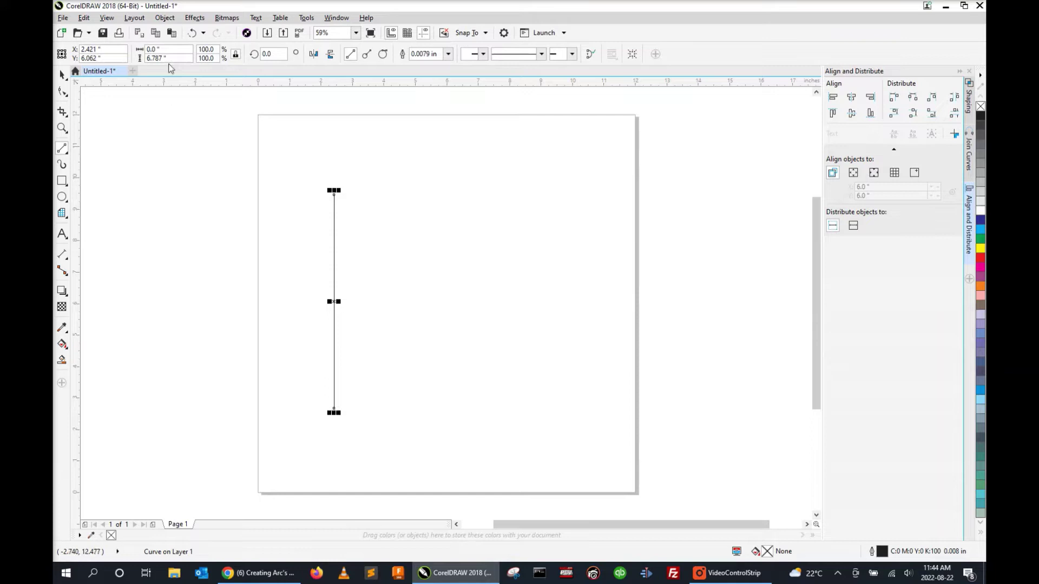
click(181, 58)
text(8)
key(Return)
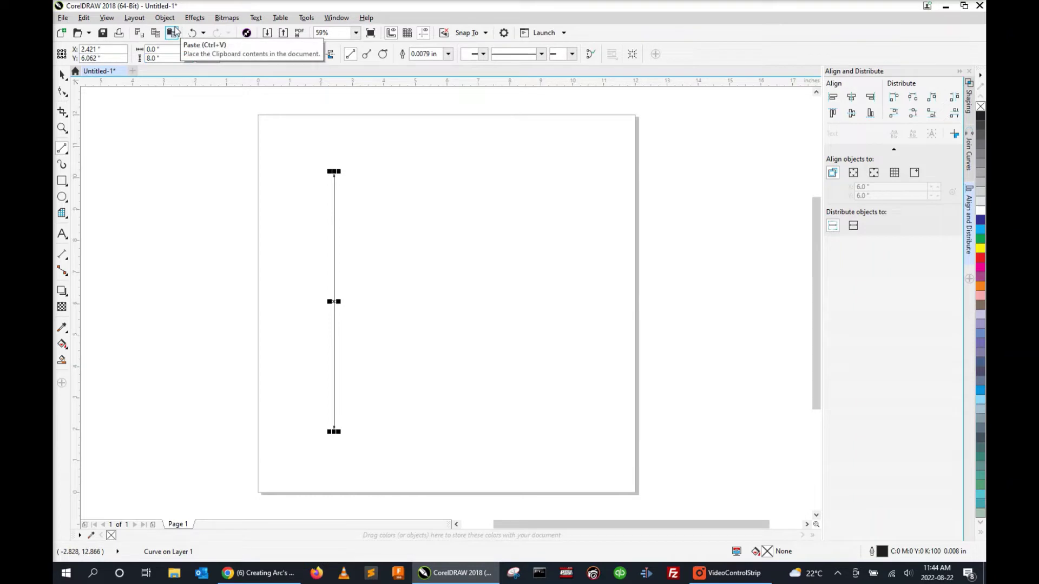
- Position the line at X 0 and Y 4 inches on the page's left edge
click(127, 49)
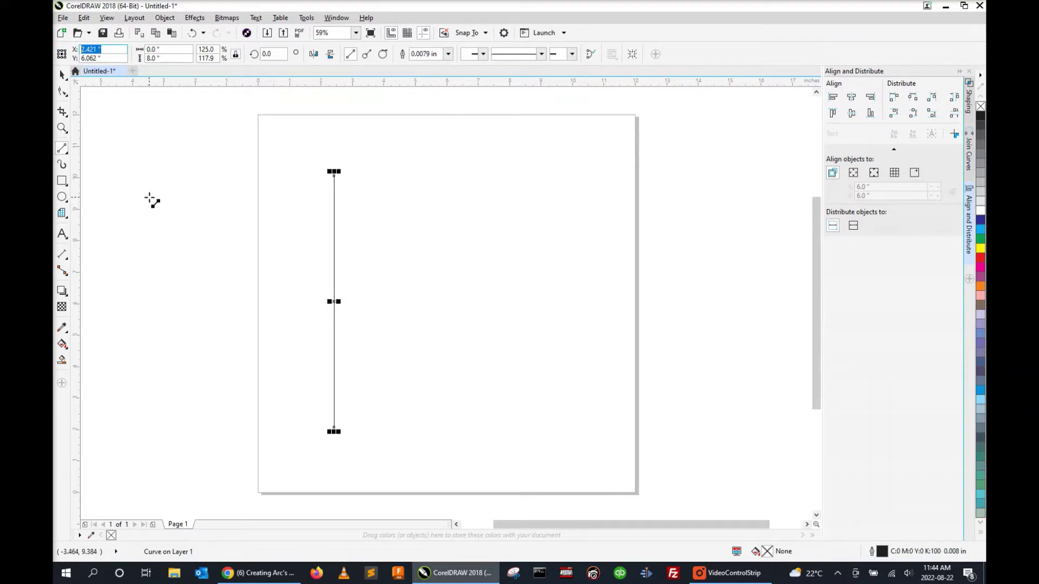
text(0)
key(Return)
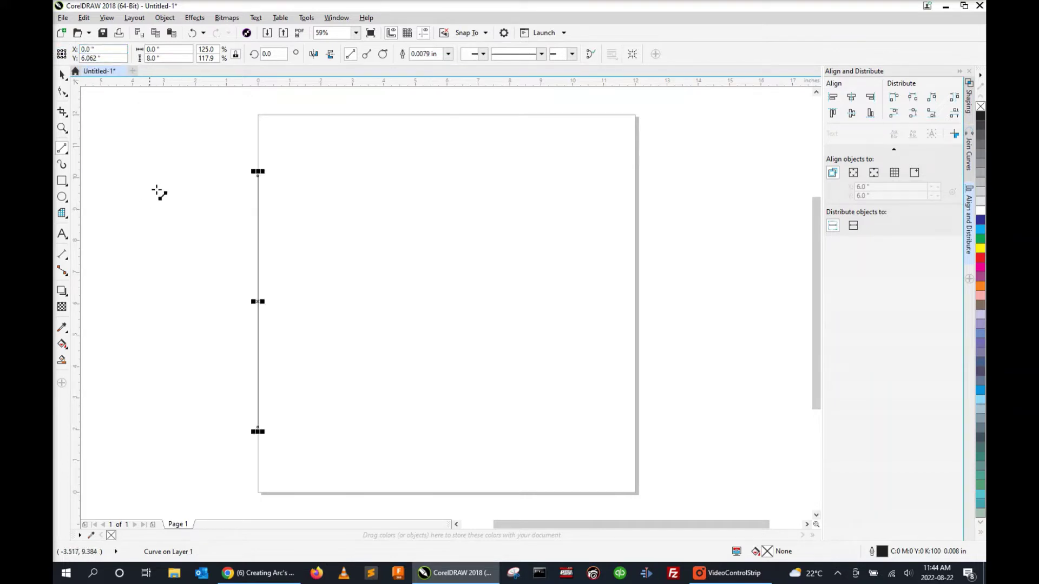
click(116, 57)
double_click(116, 57)
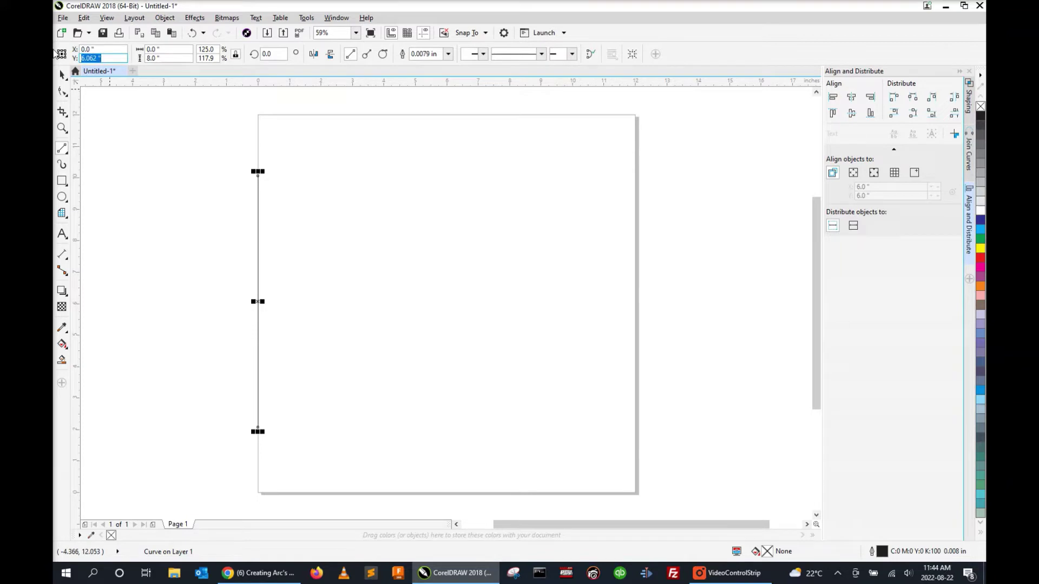
text(4)
key(Return)
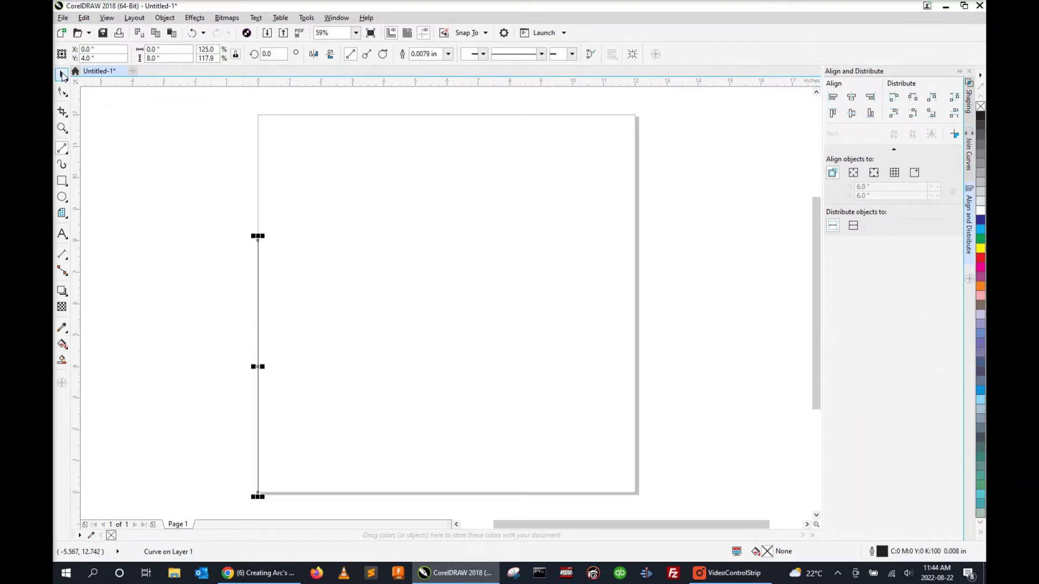
- Duplicate the vertical line with Ctrl+D and place the copy at X 1, Y 4 inches
click(62, 76)
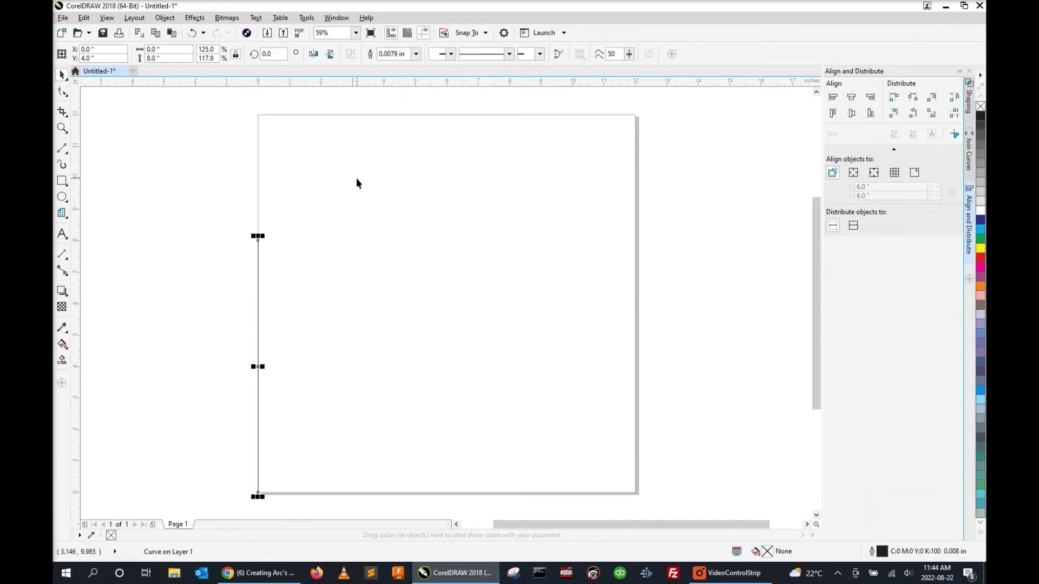
key(ctrl+d)
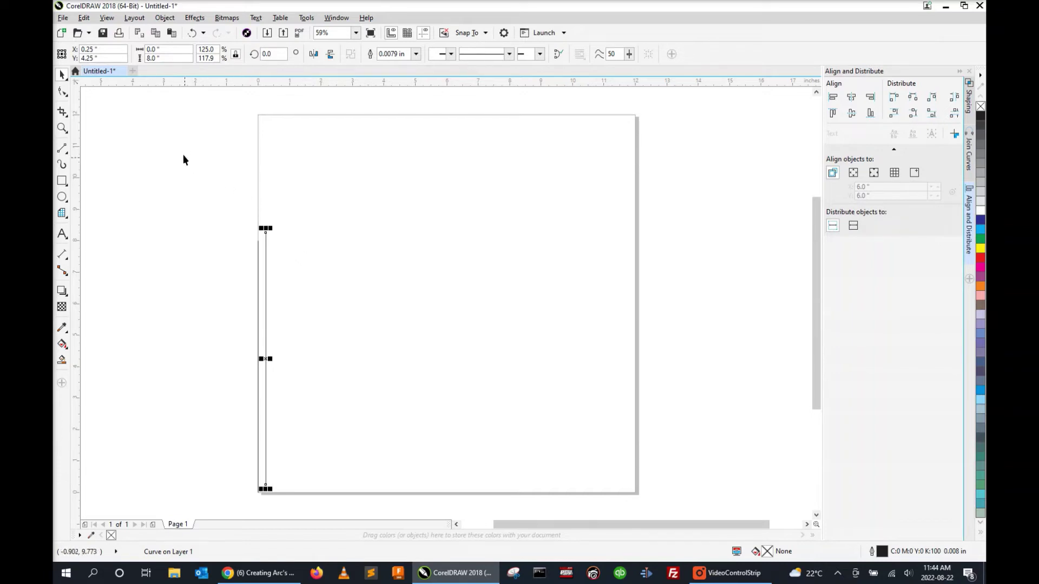
drag(106, 50, 56, 52)
text(1)
key(Tab)
text(4)
key(Return)
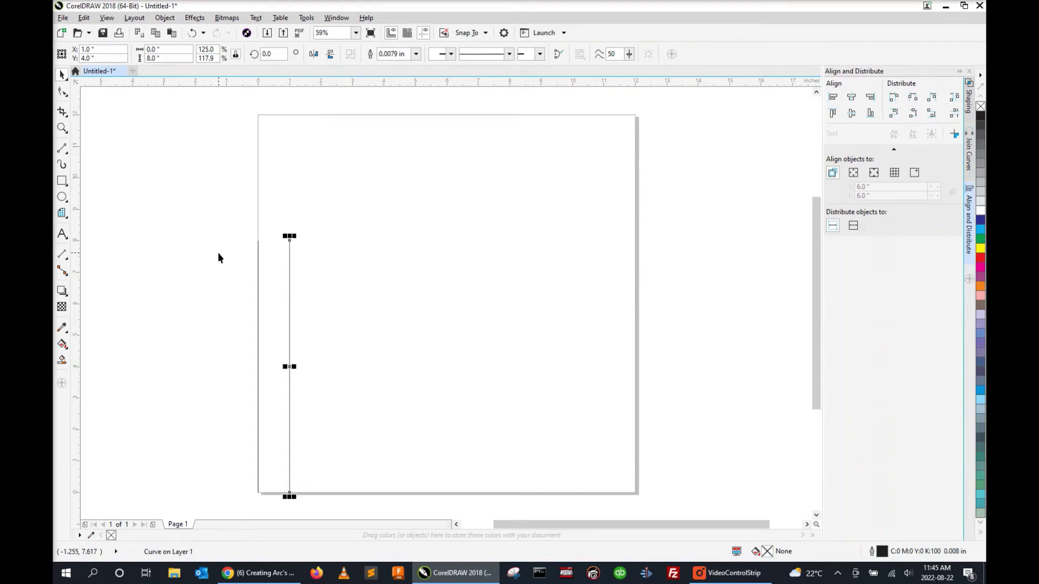
- Repeat Ctrl+D to add more vertical lines at one-inch steps to the right
key(ctrl+d)
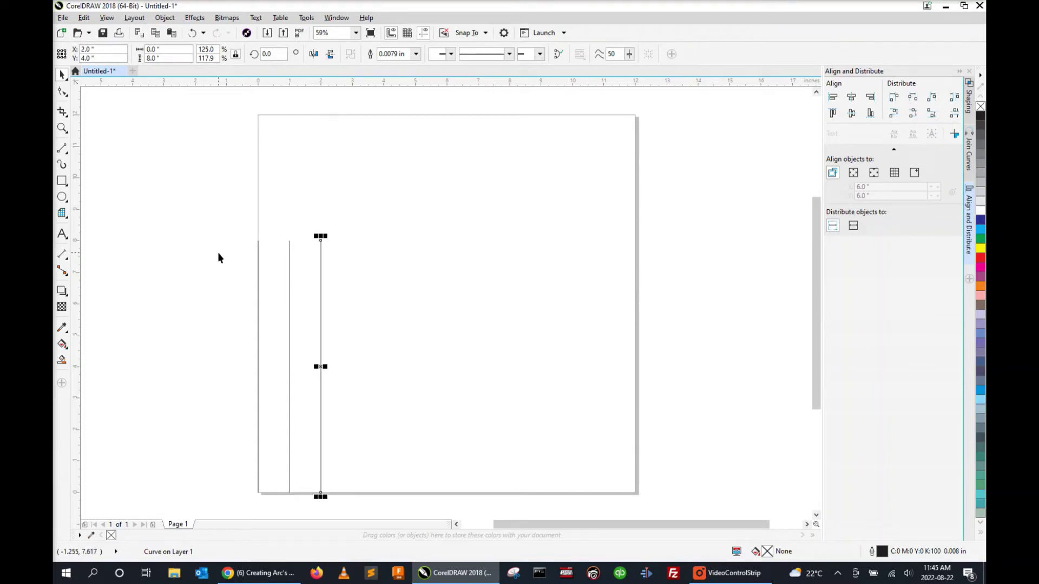
key(ctrl+d)
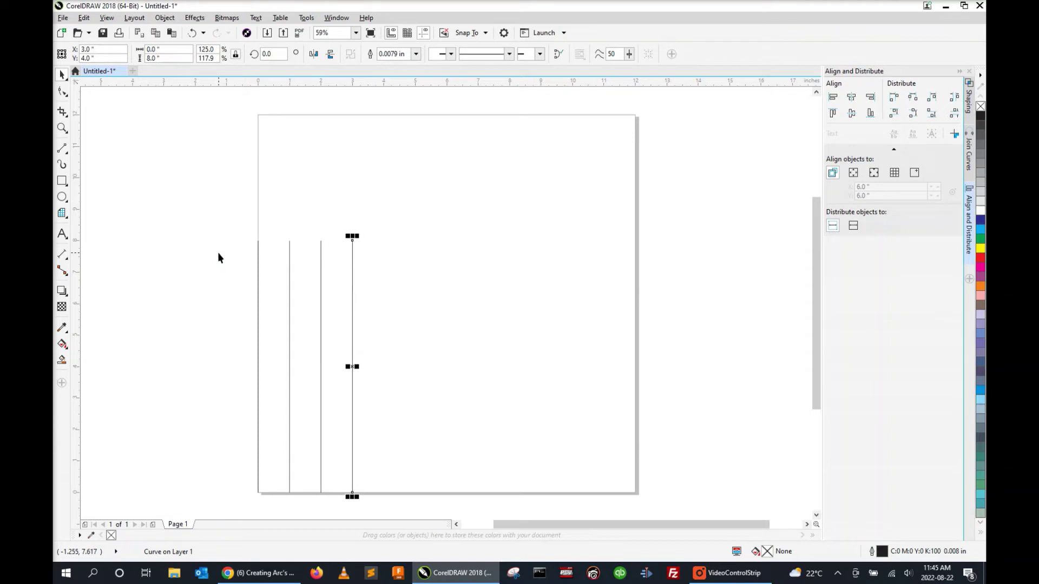
key(ctrl+d)
key(ctrl+d)
key(ctrl+d)
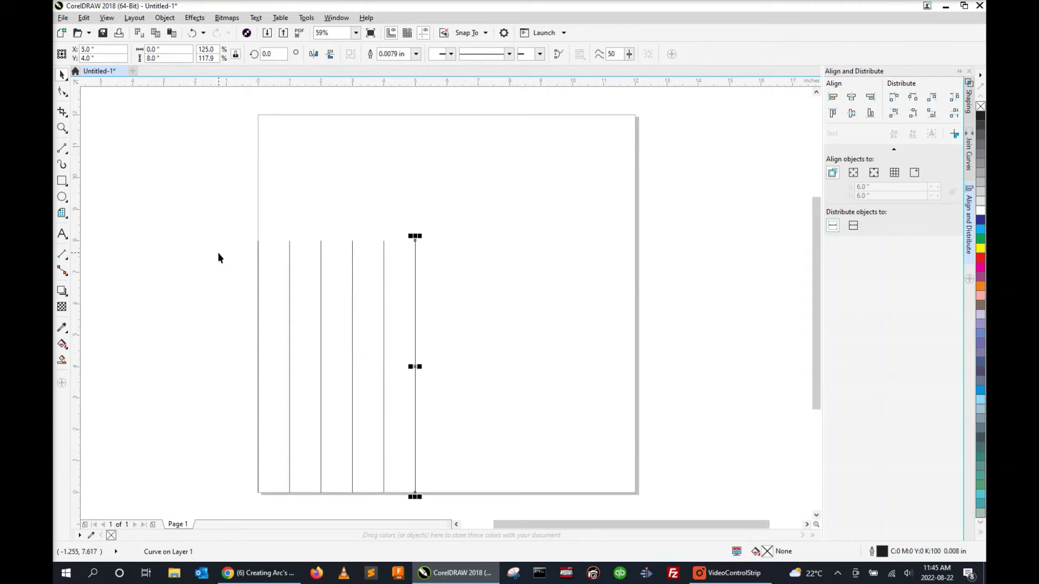
key(ctrl+d)
key(ctrl+d)
key(ctrl+d)
key(ctrl+d)
key(ctrl+d)
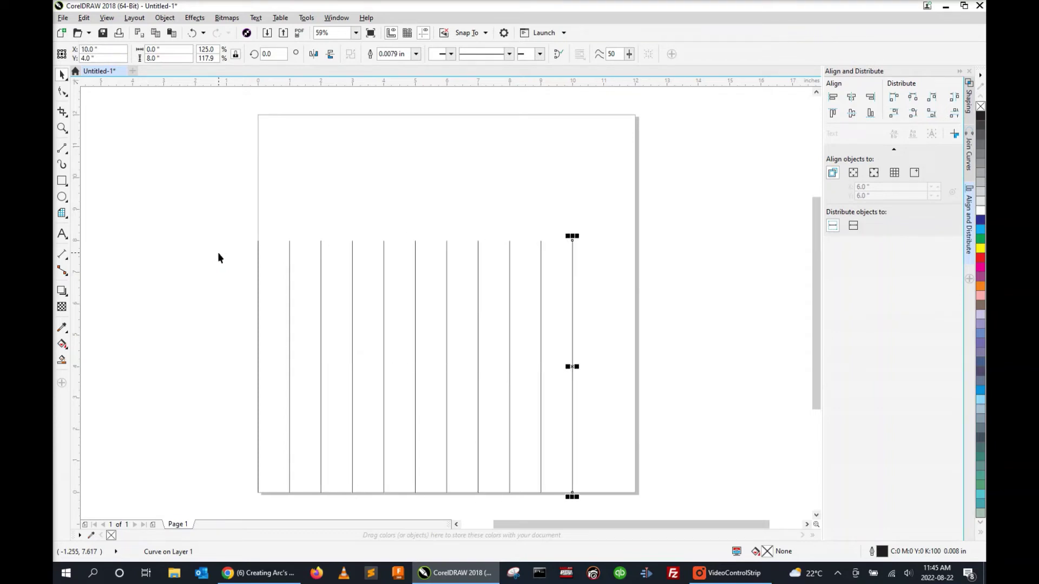
- Draw a horizontal line 8 inches wide at X 4, Y 0 along the page bottom
click(204, 216)
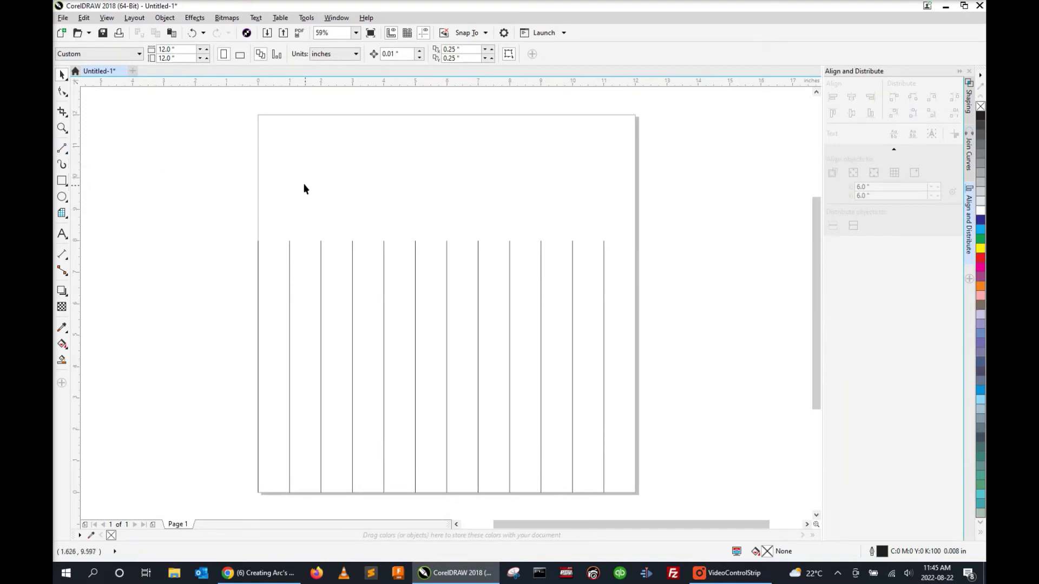
click(61, 148)
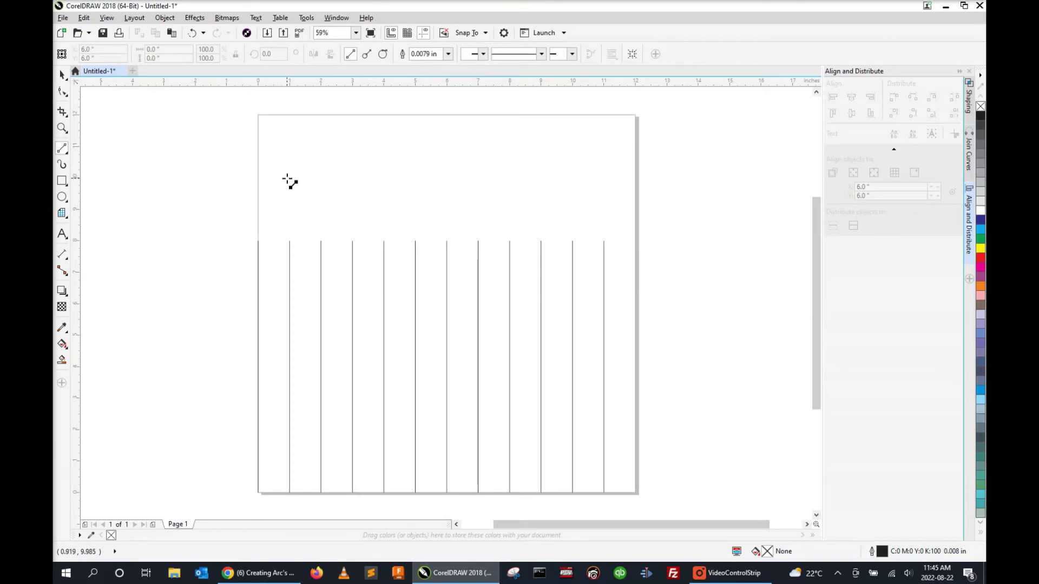
mouse_move(287, 179)
mouse_down()
mouse_move(422, 183)
mouse_move(531, 165)
mouse_up()
click(157, 49)
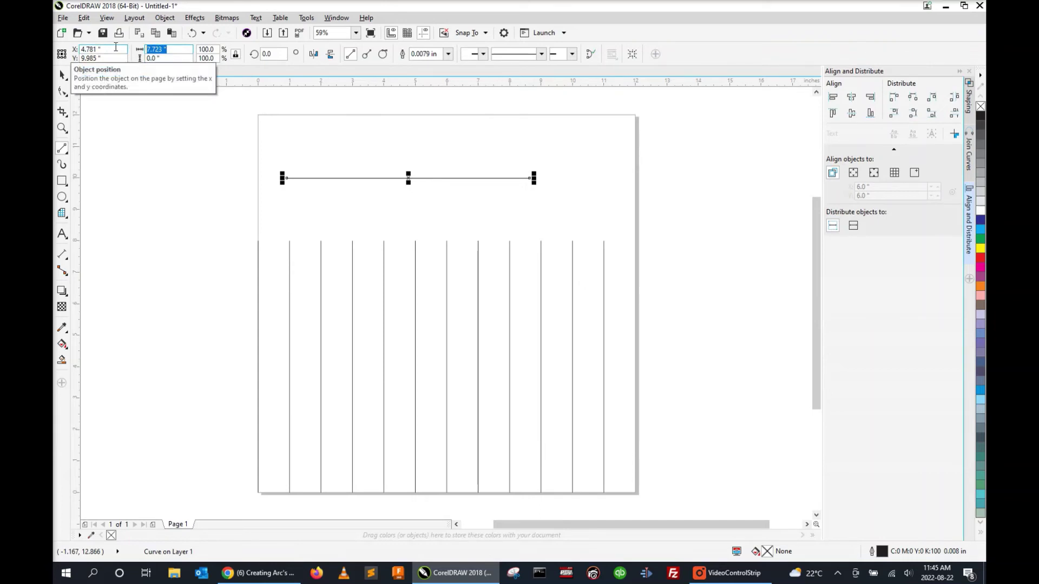
text(8)
key(Return)
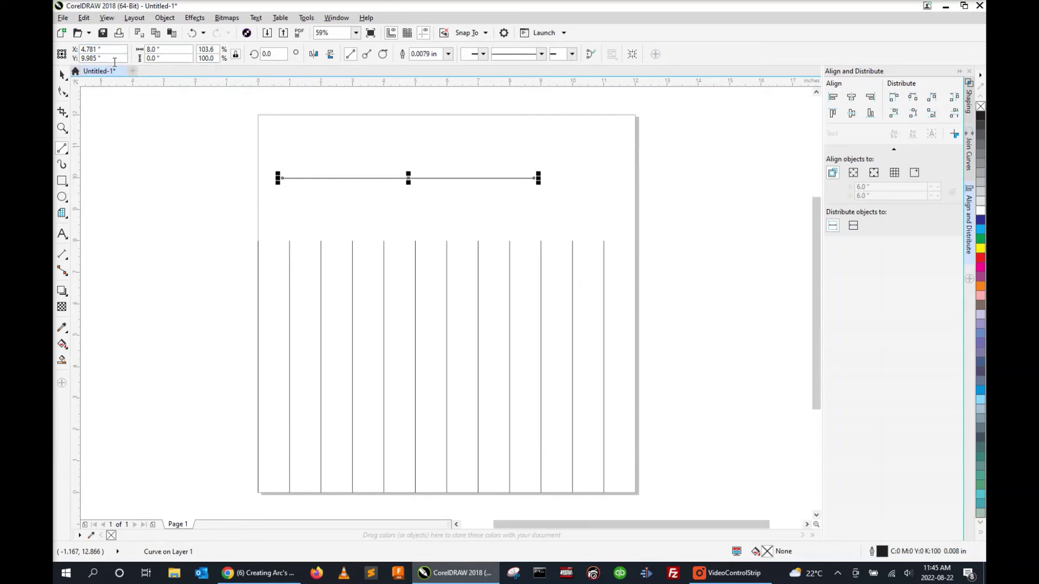
drag(118, 49, 55, 49)
text(4)
key(Tab)
text(0)
key(Return)
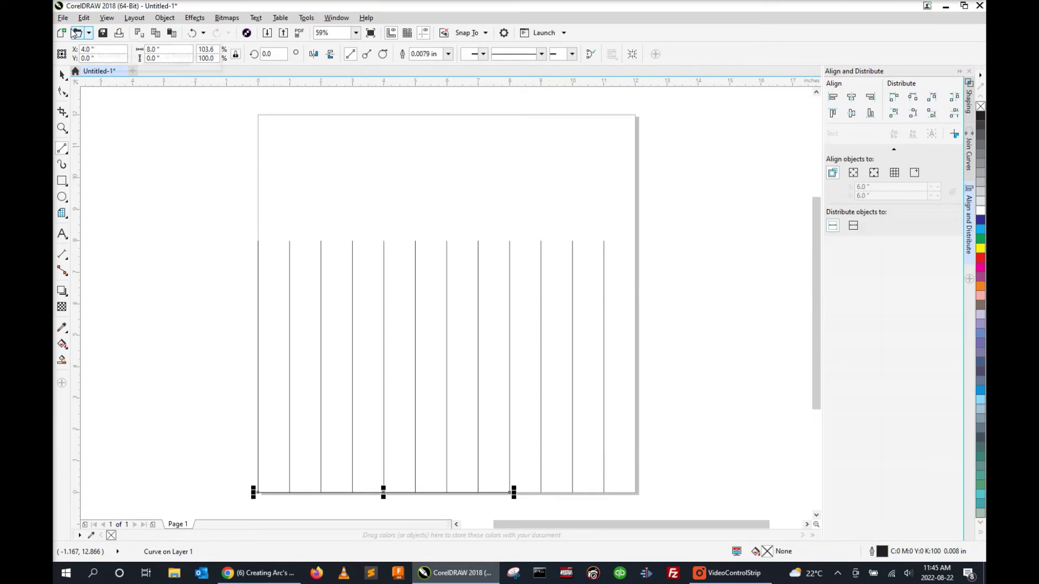
- Duplicate the horizontal line to X 4, Y 1, then repeat Ctrl+D upward for the grid rows
key(Up)
key(Right)
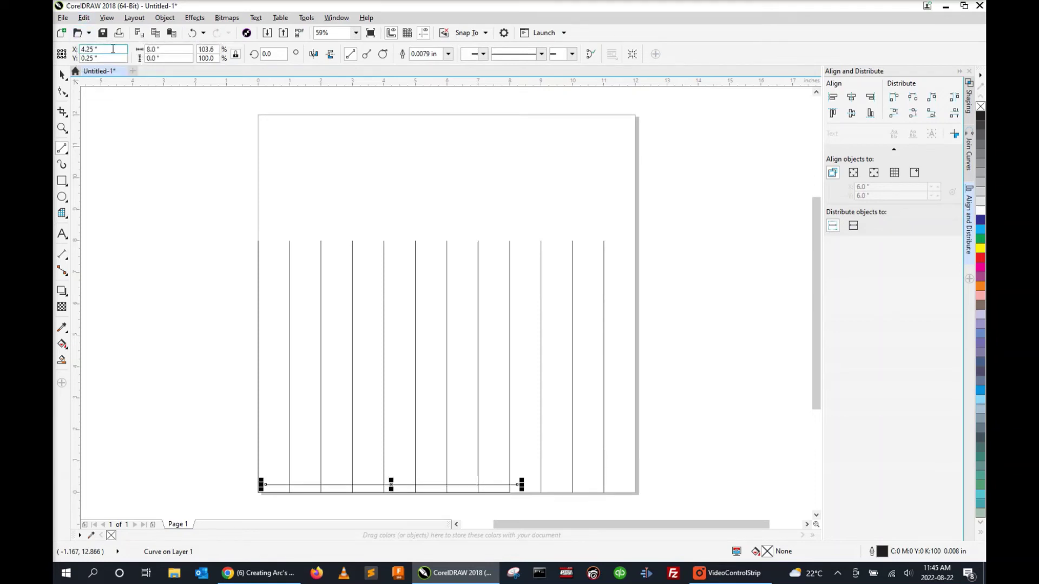
drag(113, 49, 54, 49)
text(4)
key(Tab)
text(1)
key(Return)
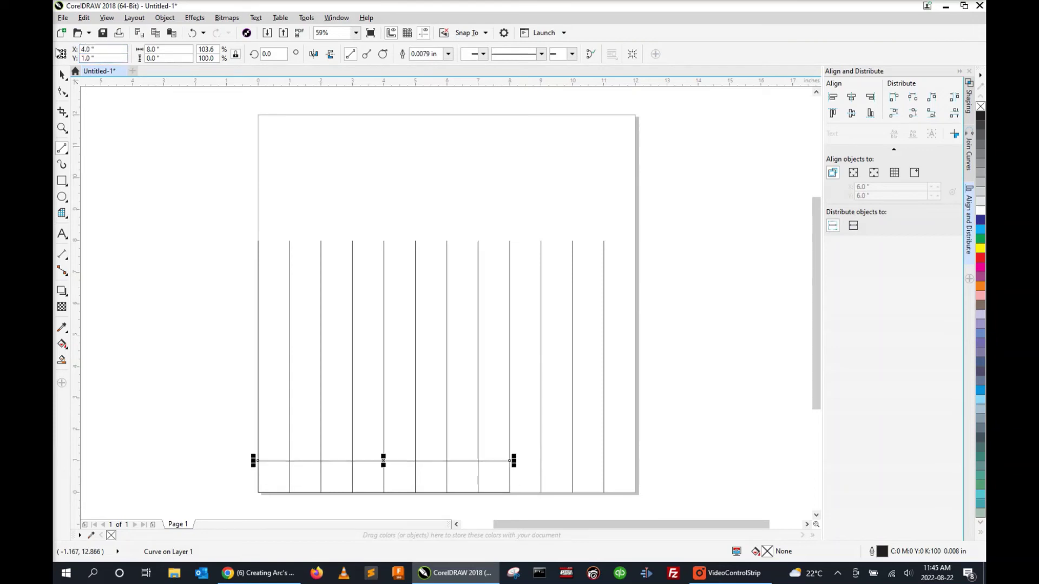
key(ctrl+d)
key(ctrl+d)
key(ctrl+d)
key(ctrl+d)
key(ctrl+d)
key(ctrl+d)
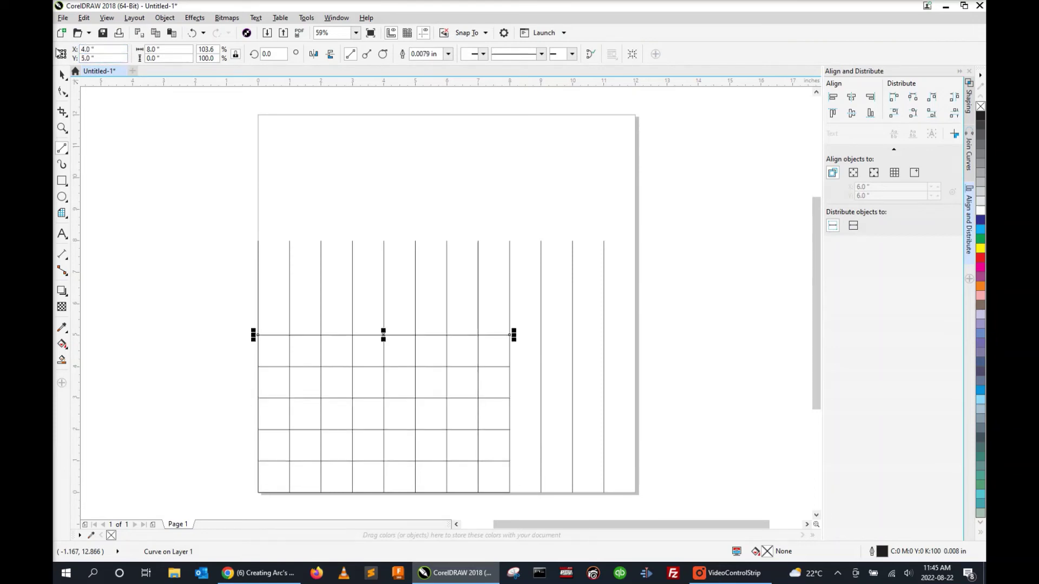
key(ctrl+d)
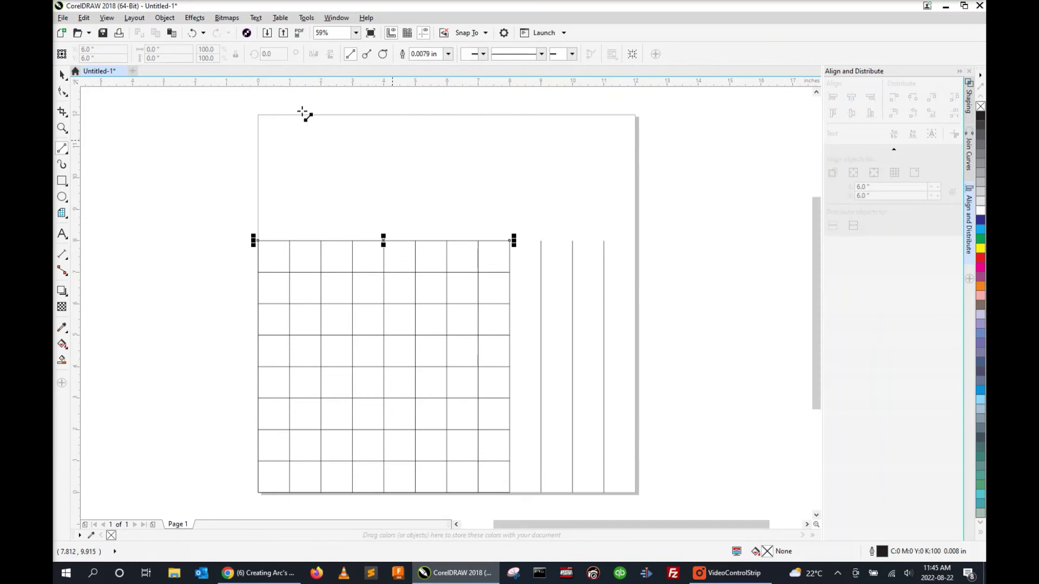
- Delete the three vertical lines to the right of the 8-inch grid
click(60, 76)
drag(527, 206, 669, 507)
key(Delete)
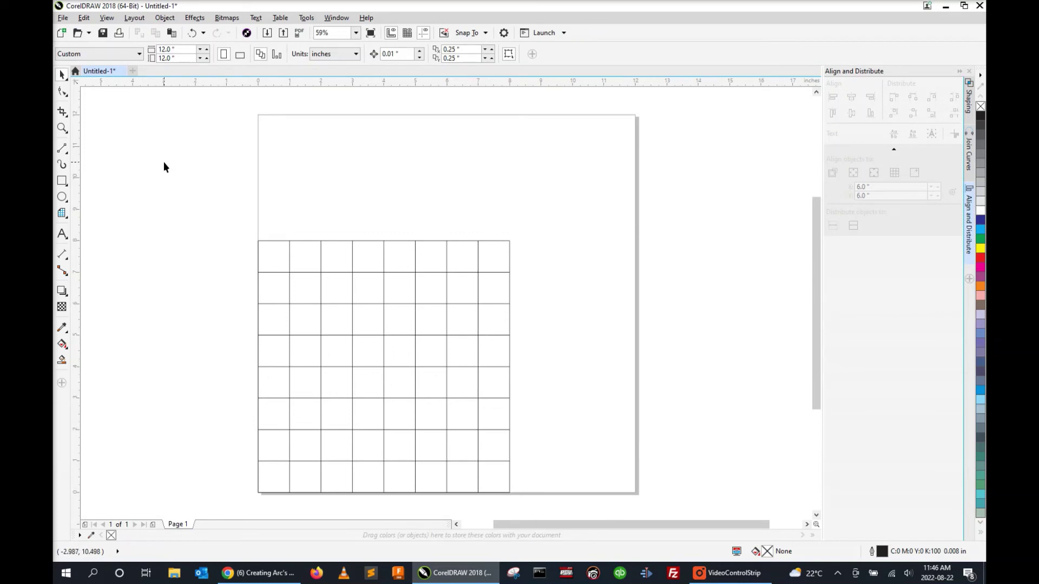
- Draw a square above the grid and drop a copy of it to the right
click(62, 181)
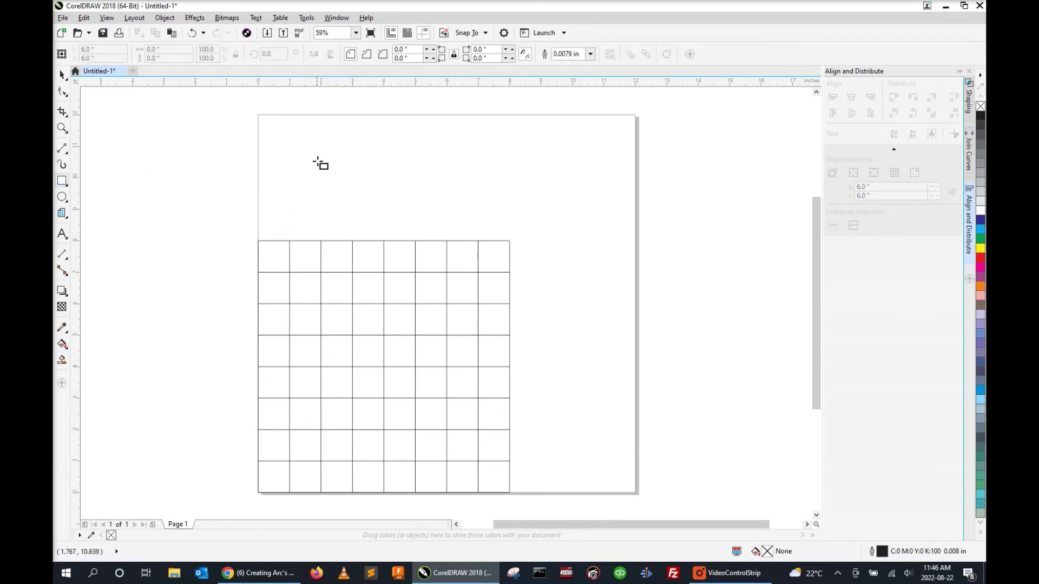
drag(299, 160, 357, 217)
click(62, 74)
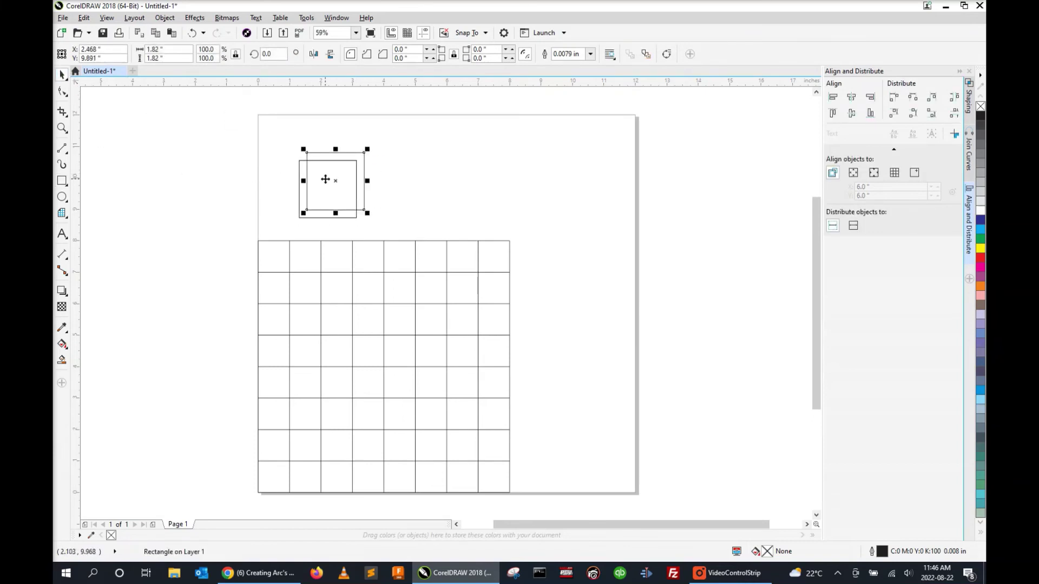
drag(343, 187, 431, 188)
right_click(431, 188)
- Place the square copy at X 6 and Y 1 inches
drag(100, 50, 56, 51)
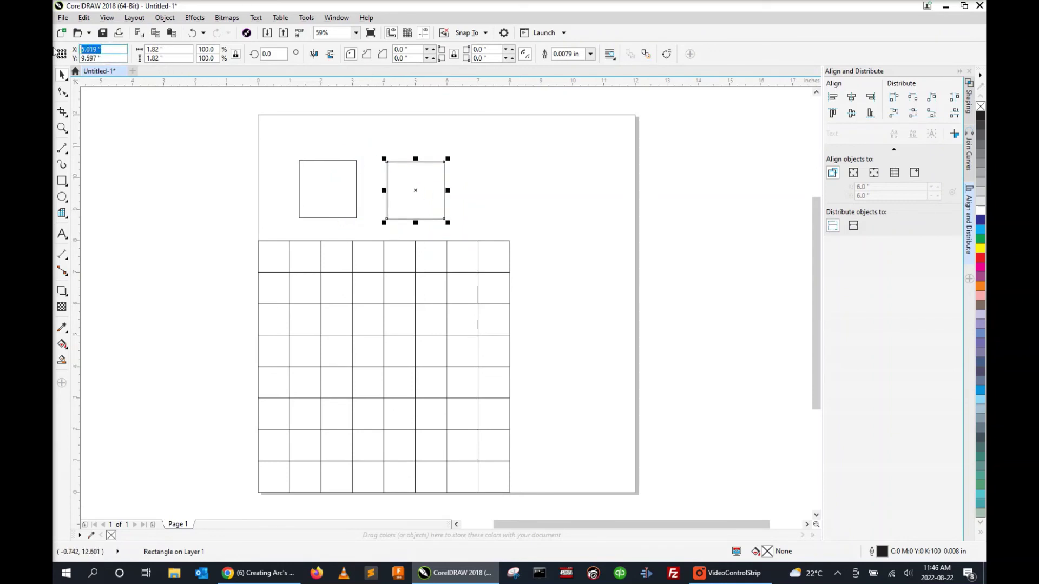
text(6)
key(Tab)
text(1)
key(Tab)
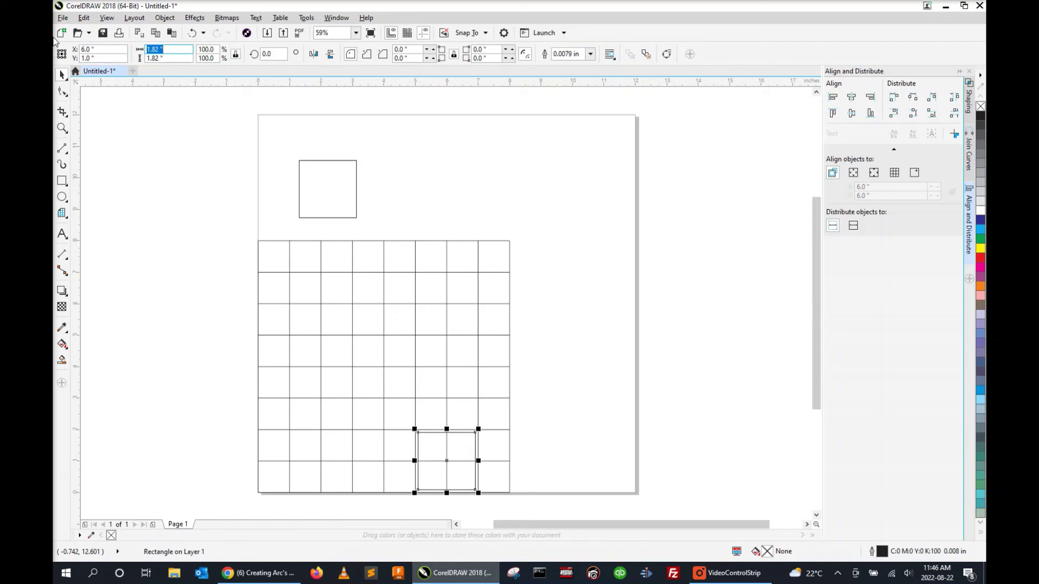